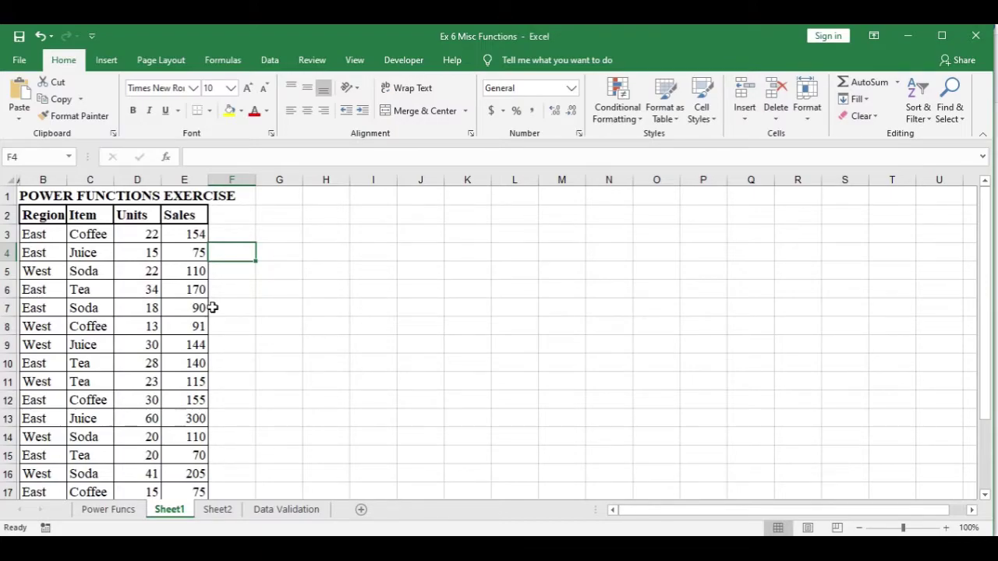
# - Review the Region, Item, Units and Sales columns of the data table on Sheet1
pyautogui.click(44, 217)
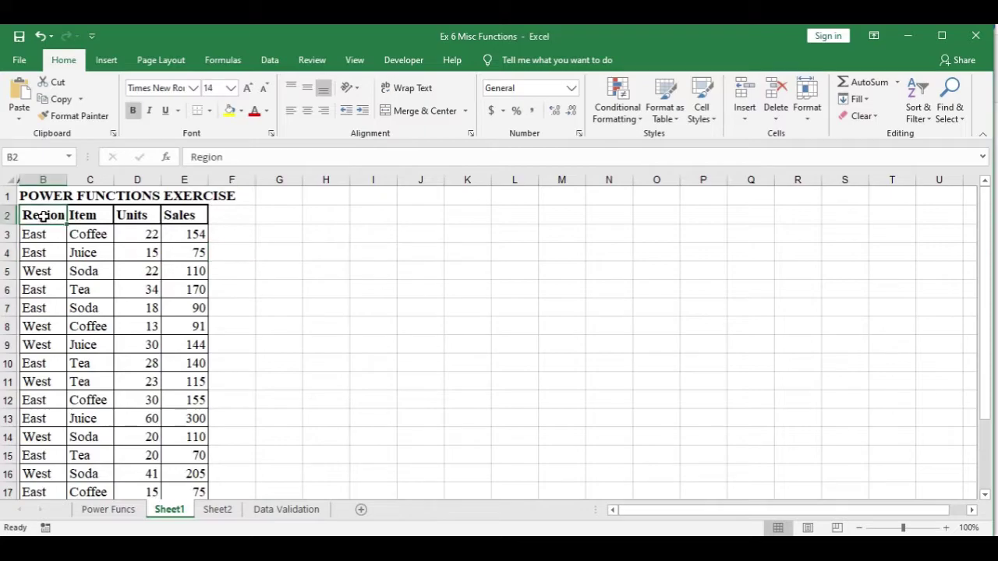
pyautogui.click(83, 213)
pyautogui.click(140, 212)
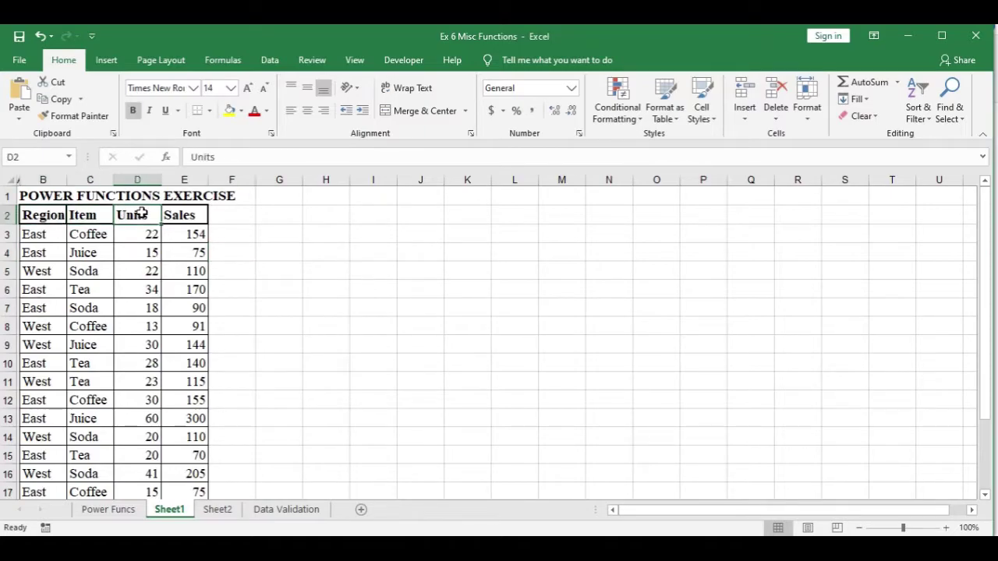
pyautogui.click(182, 215)
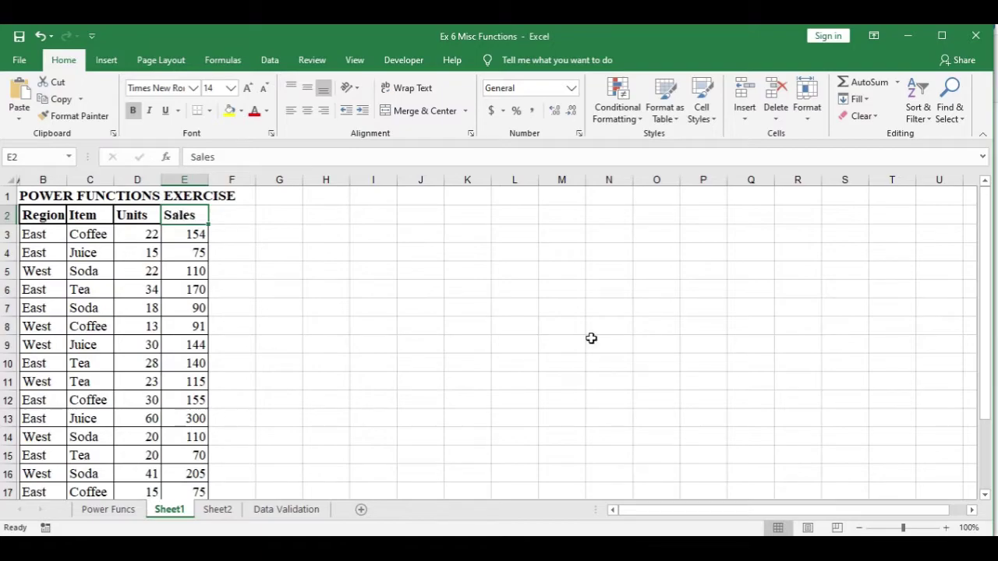
pyautogui.moveTo(984, 263); pyautogui.dragTo(983, 289)
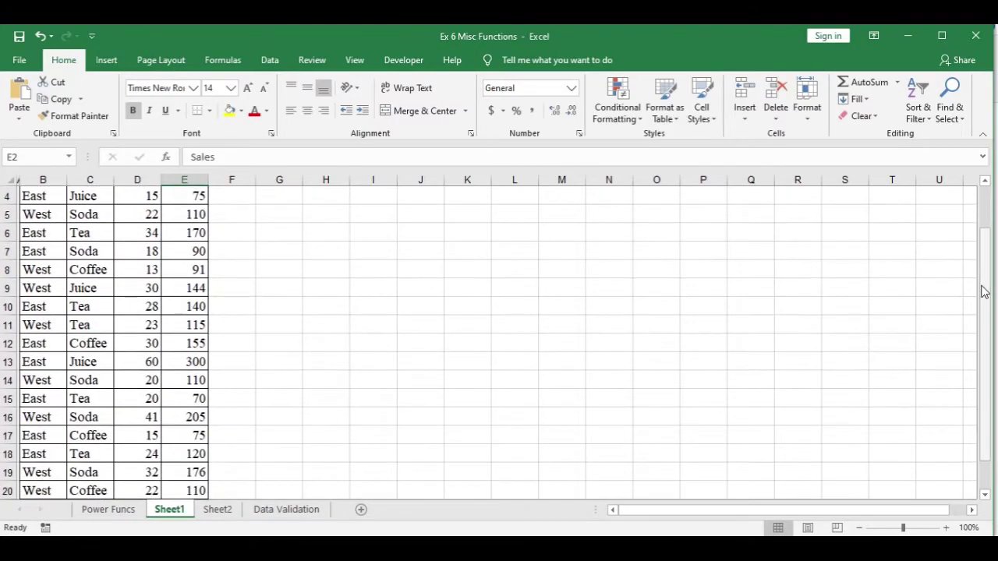
# - Calculate the total sales in cell B2 of Sheet2 with a SUM formula over Sheet1!E3:E20
pyautogui.click(217, 509)
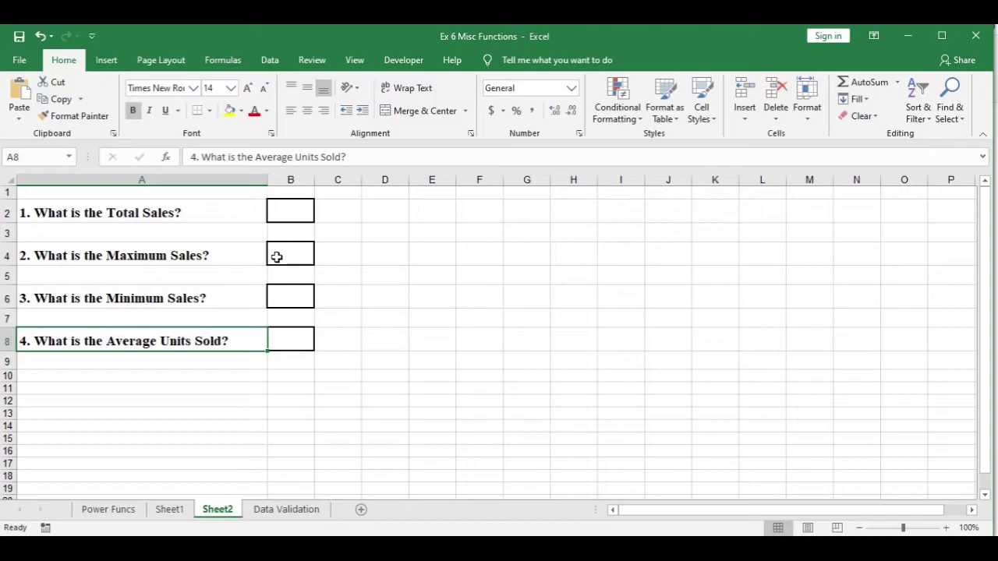
pyautogui.click(301, 213)
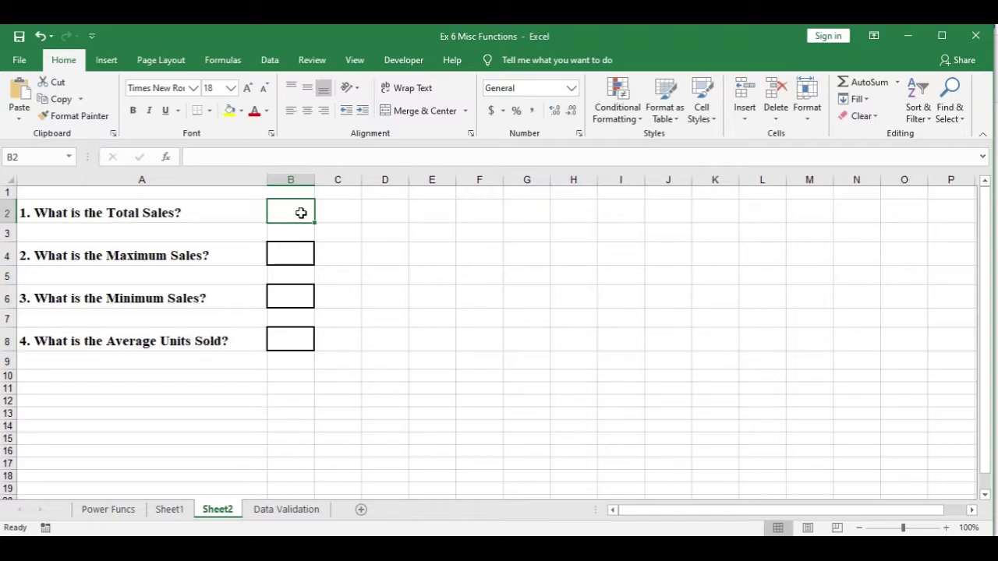
pyautogui.write('=')
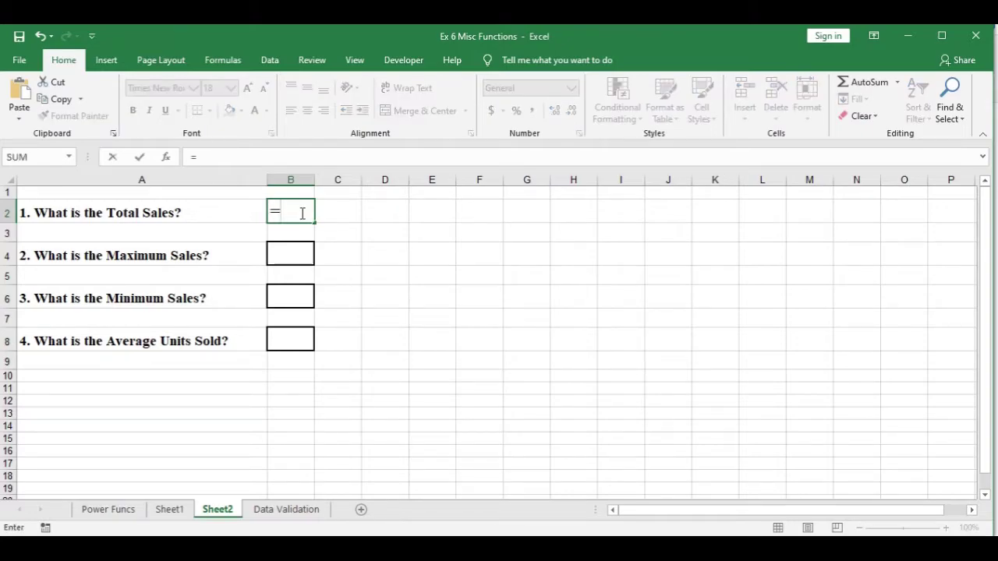
pyautogui.write('sum')
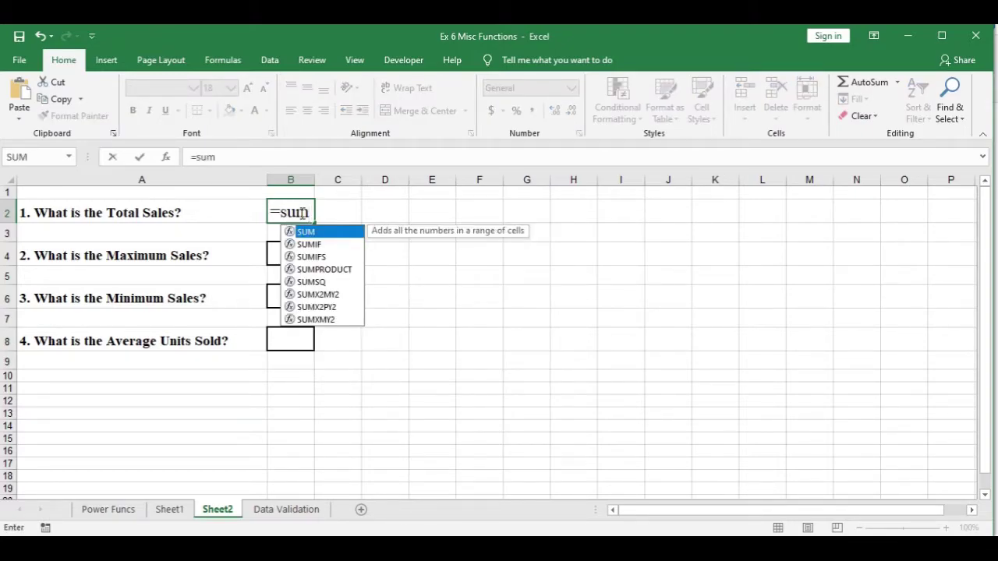
pyautogui.press('Tab')
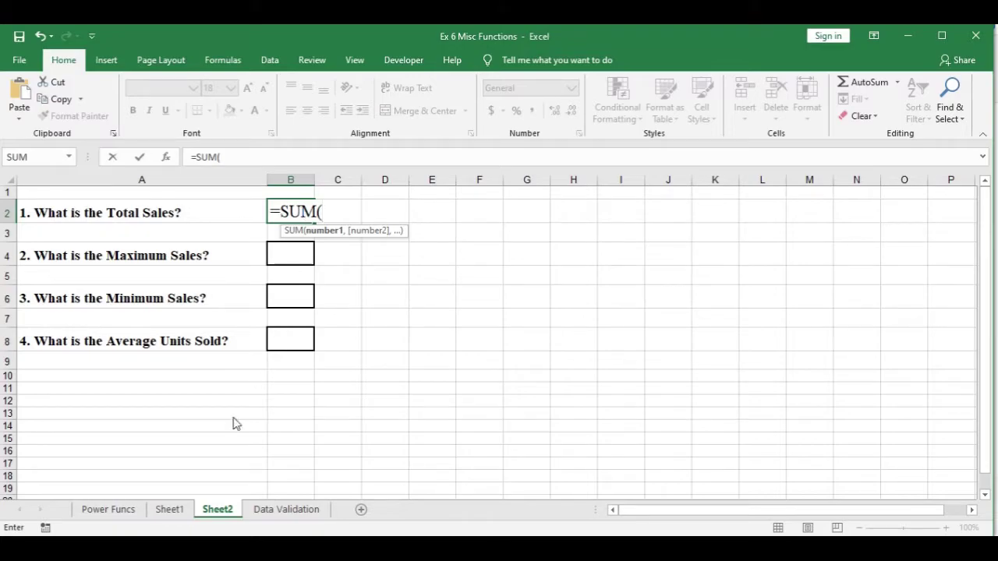
pyautogui.click(168, 511)
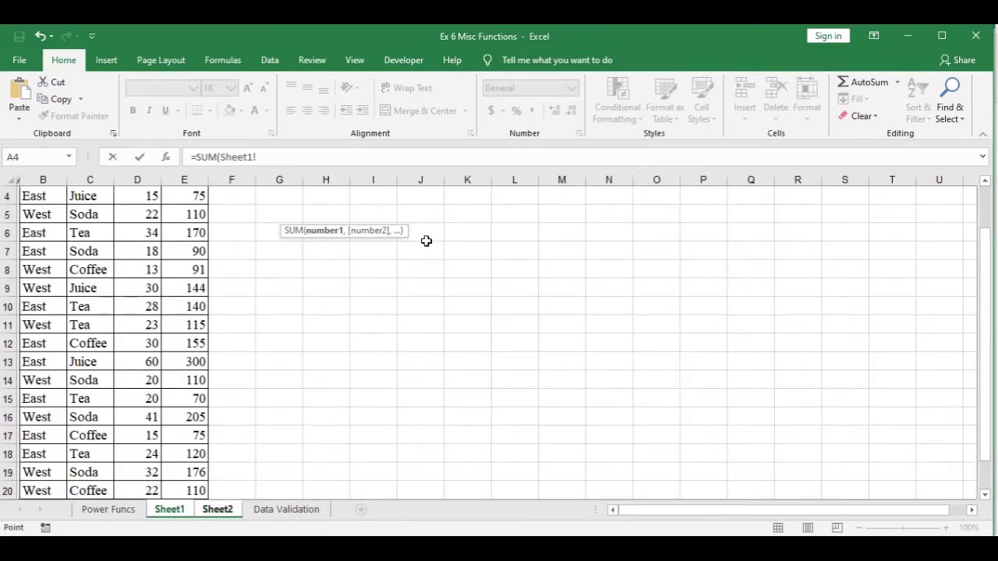
pyautogui.moveTo(983, 237); pyautogui.dragTo(984, 204)
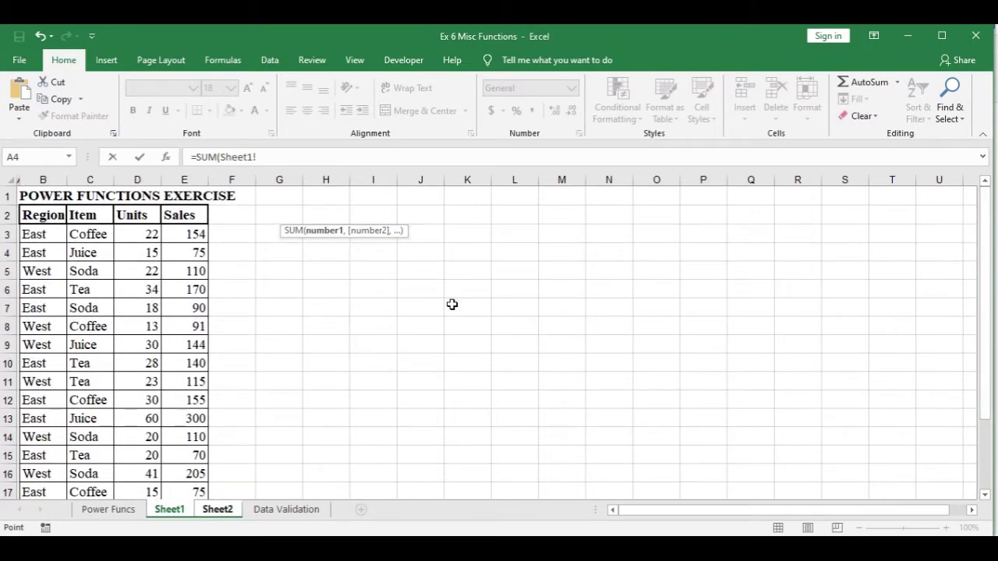
pyautogui.moveTo(179, 229); pyautogui.dragTo(183, 470)
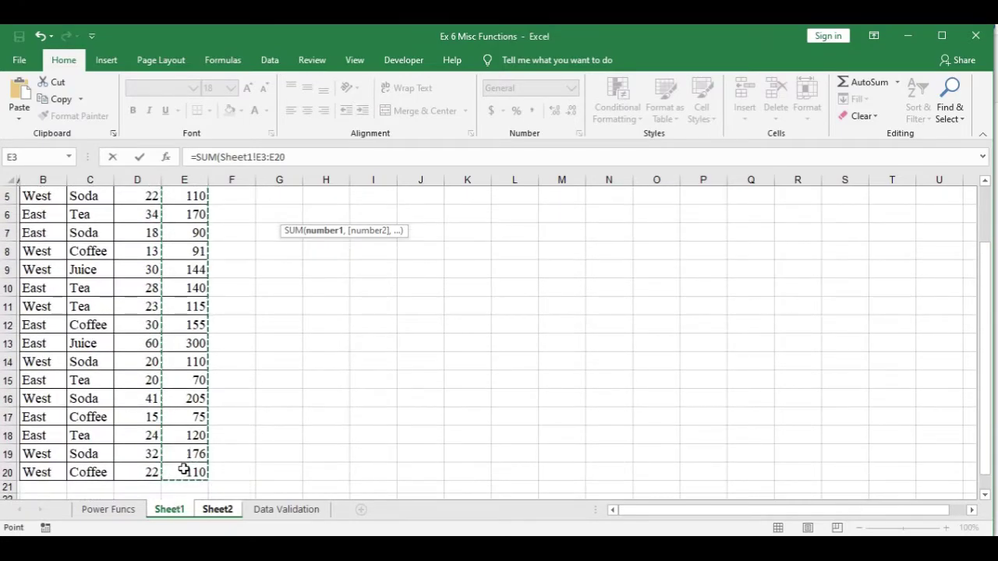
pyautogui.press('Return')
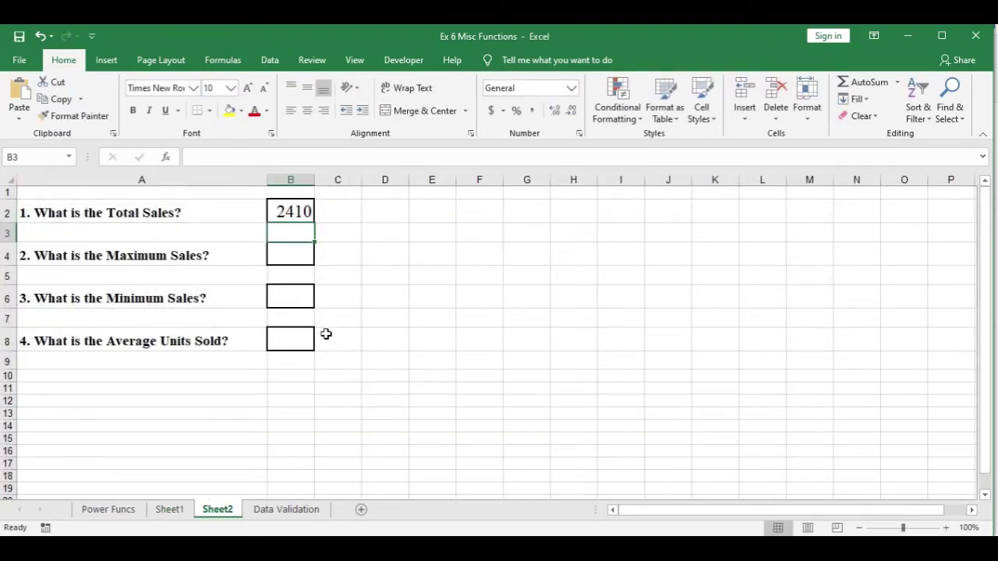
pyautogui.click(303, 213)
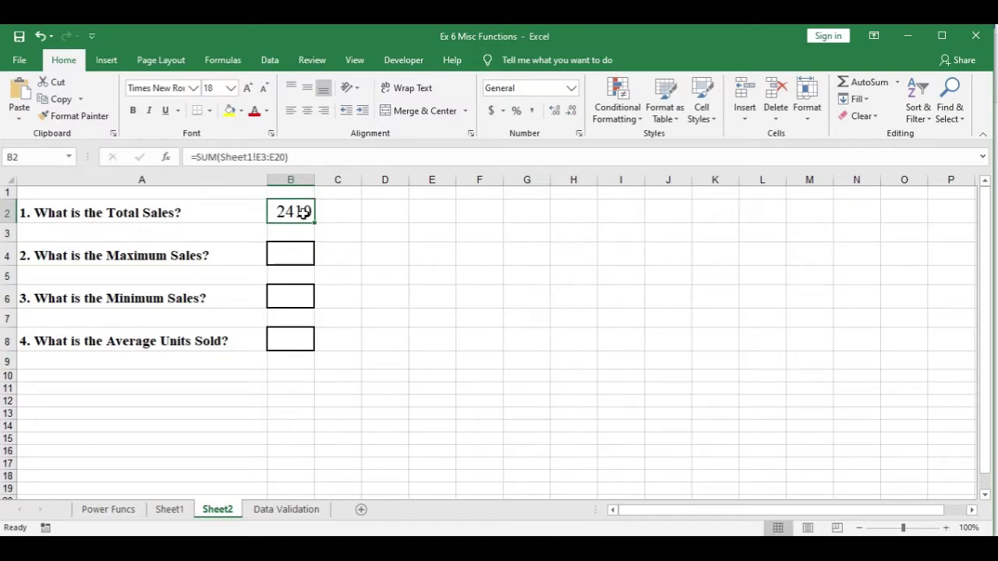
# - Compare the Maximum Sales question on Sheet2 with the data table and its headings on Sheet1
pyautogui.click(306, 255)
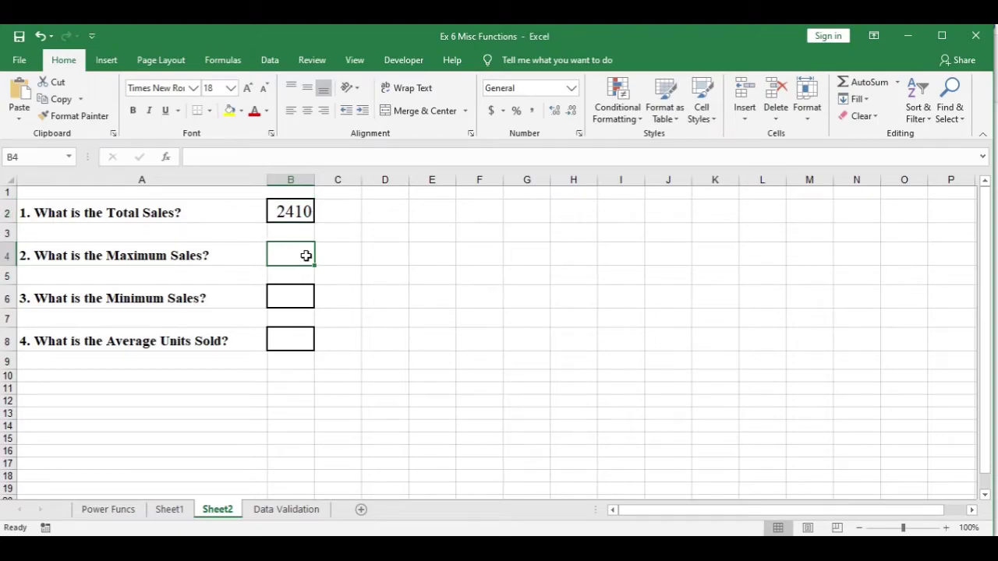
pyautogui.click(341, 249)
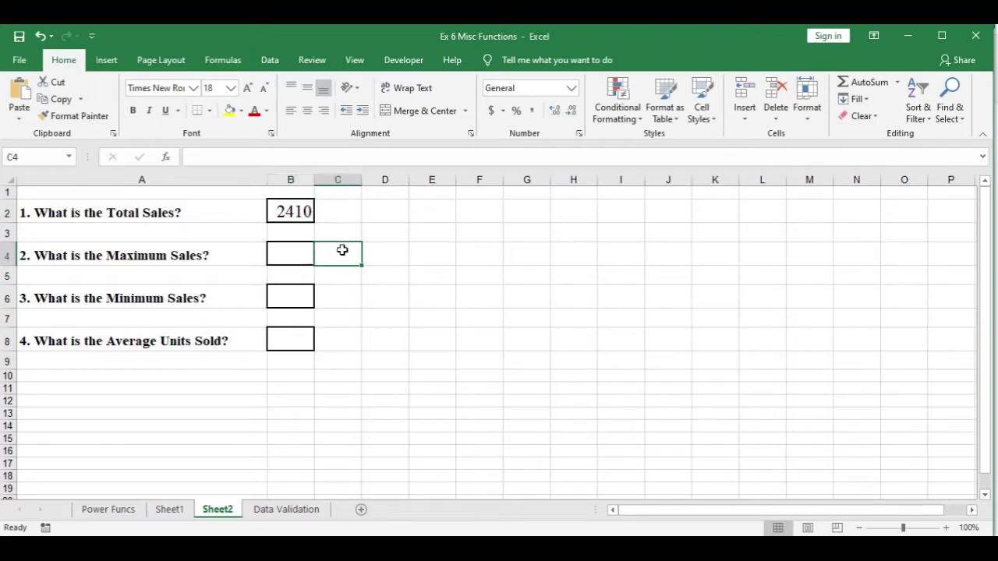
pyautogui.click(296, 251)
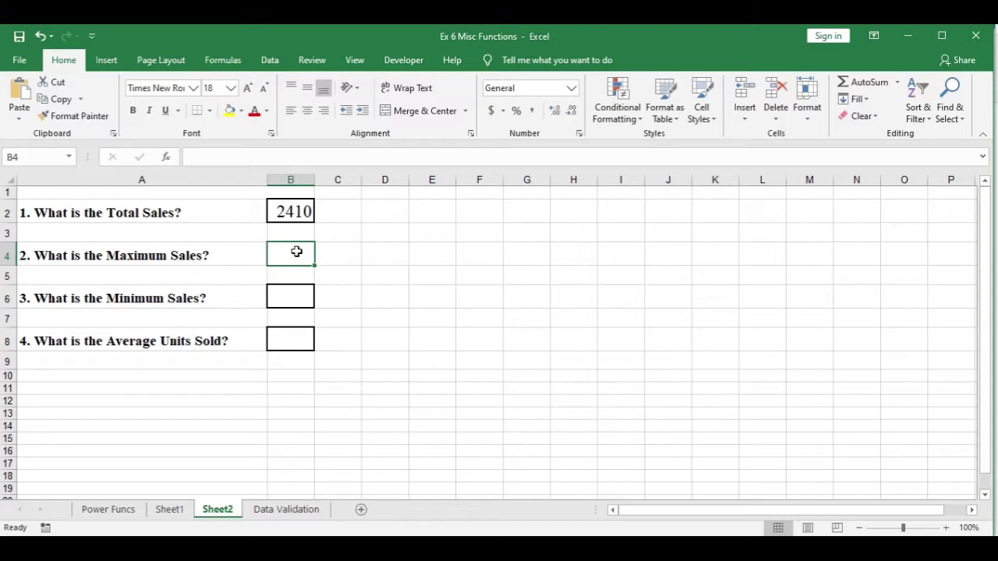
pyautogui.click(166, 515)
pyautogui.moveTo(986, 270)
pyautogui.mouseDown()
pyautogui.moveTo(986, 230)
pyautogui.moveTo(987, 283)
pyautogui.mouseUp()
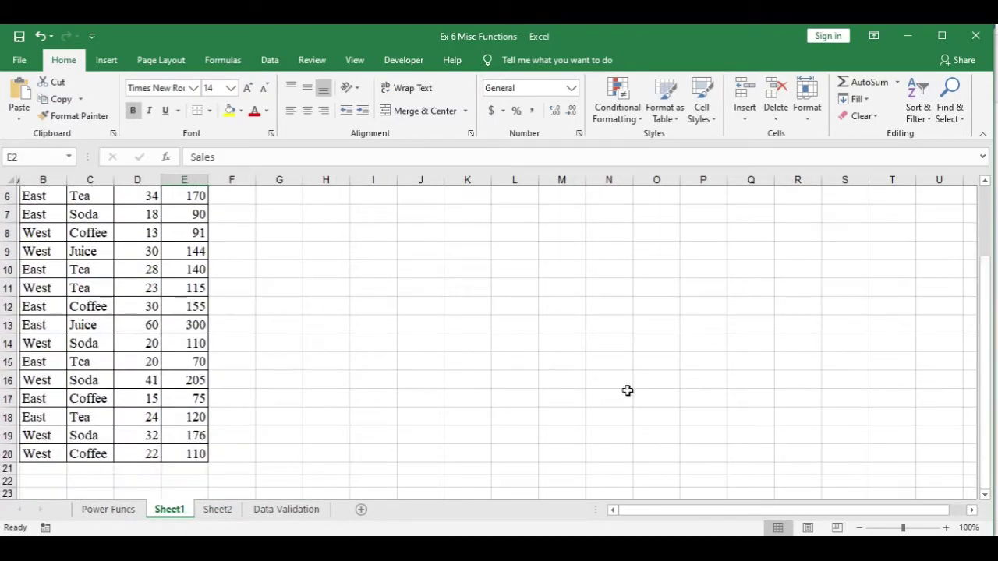
pyautogui.click(223, 511)
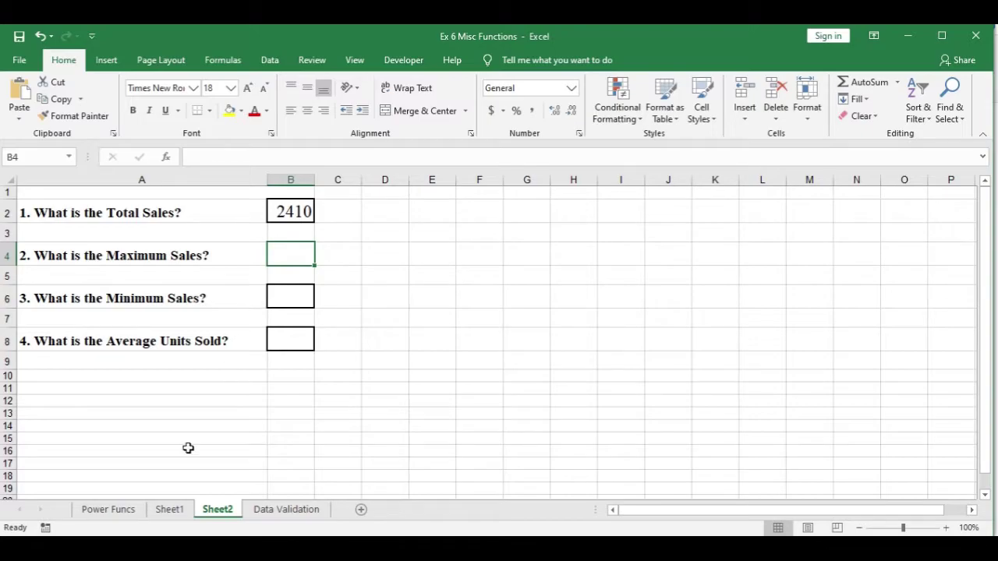
pyautogui.click(172, 511)
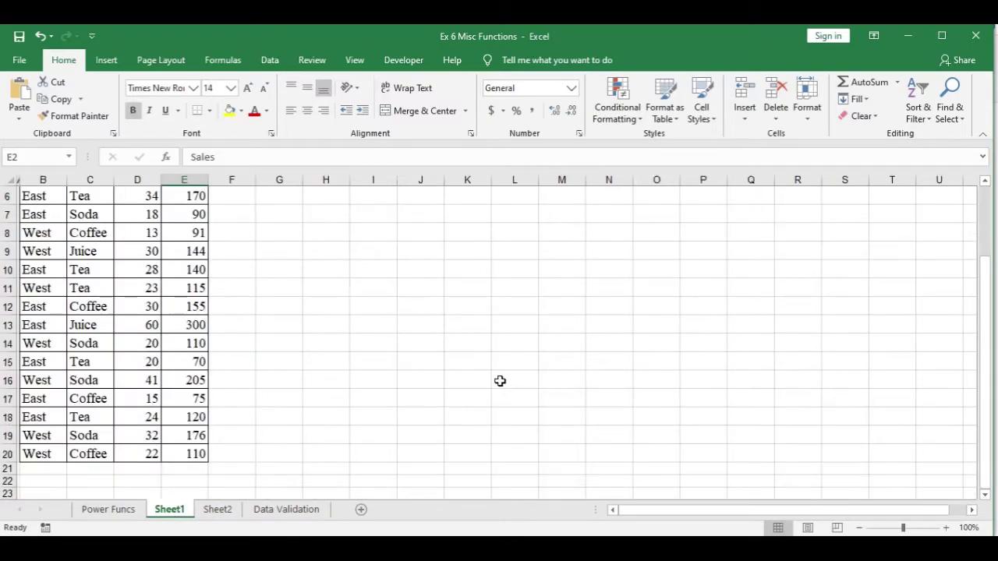
pyautogui.moveTo(984, 306); pyautogui.dragTo(986, 233)
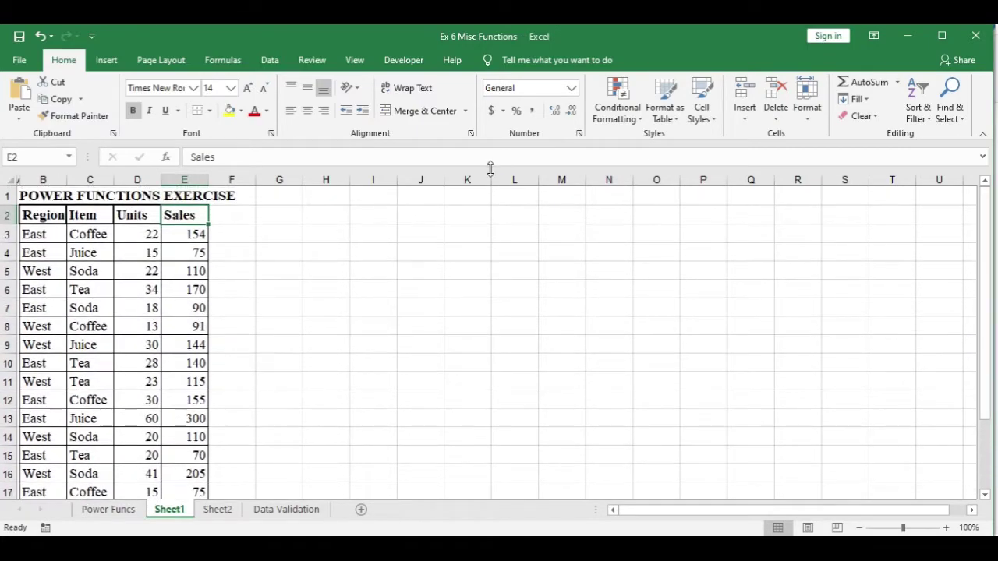
pyautogui.click(41, 219)
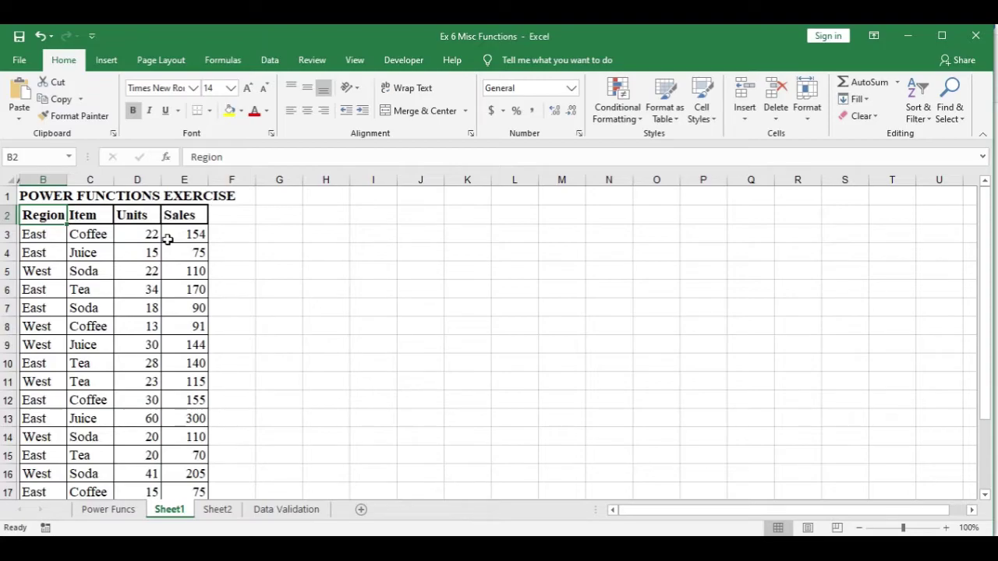
pyautogui.click(90, 236)
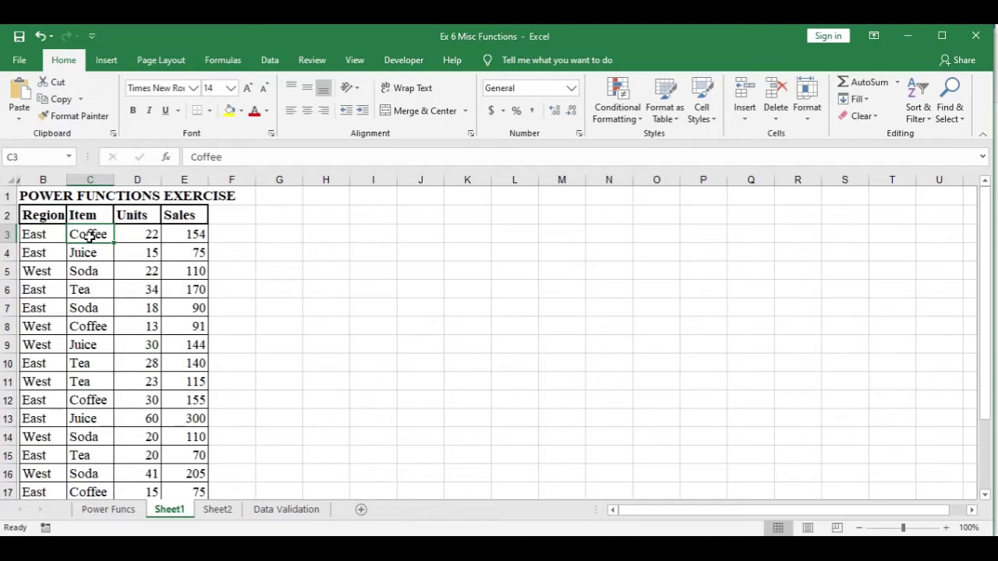
pyautogui.hotkey('ctrl', 'a')
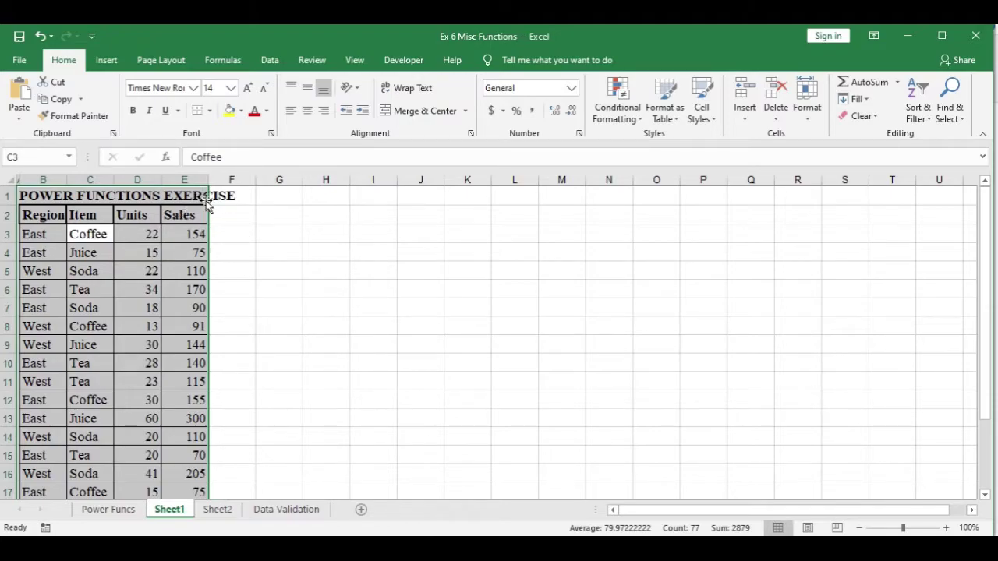
pyautogui.click(221, 241)
# - Create named ranges for the Sheet1 table B2:E20 from its top row only, leaving out the left column
pyautogui.click(197, 217)
pyautogui.moveTo(197, 217); pyautogui.dragTo(40, 470)
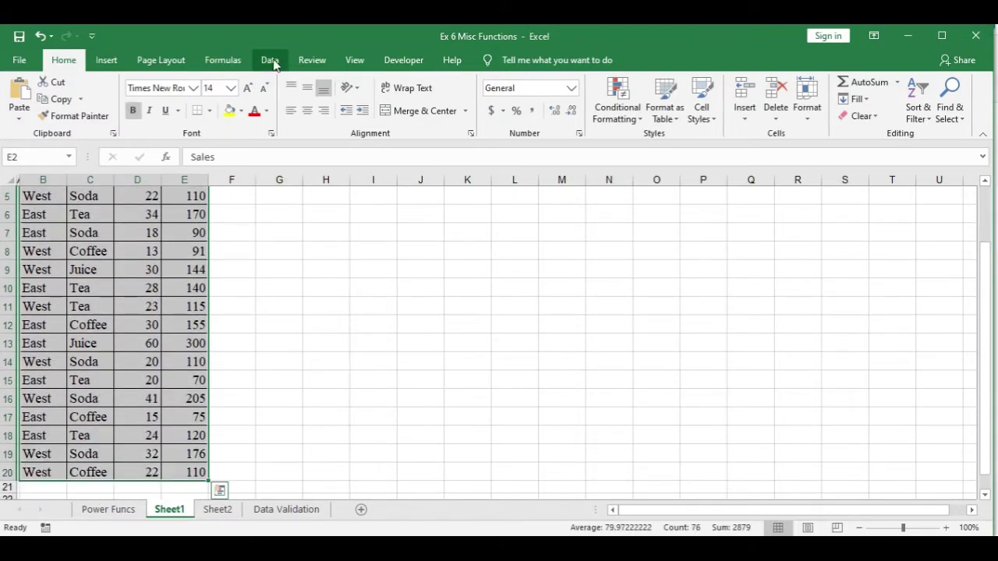
pyautogui.click(238, 66)
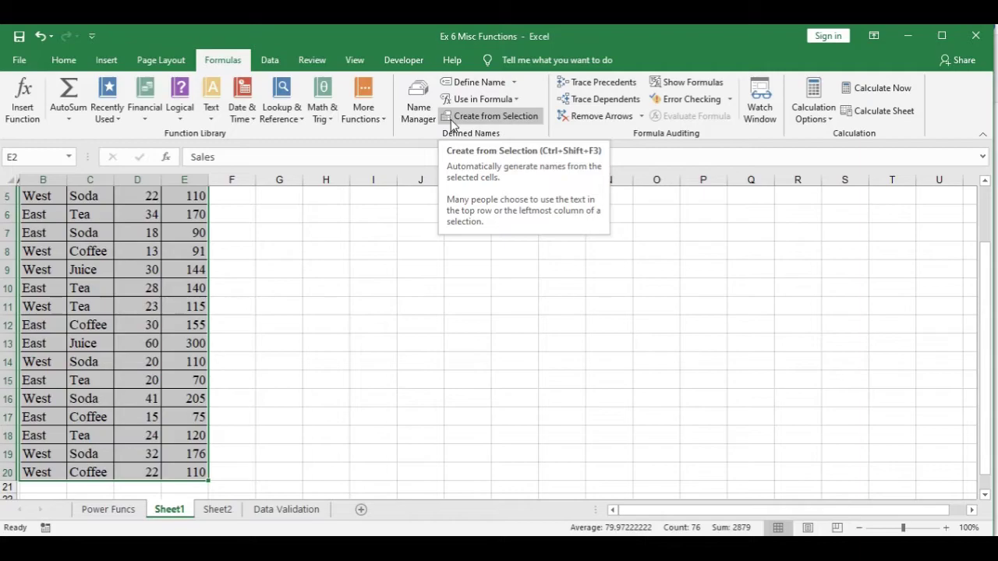
pyautogui.click(451, 124)
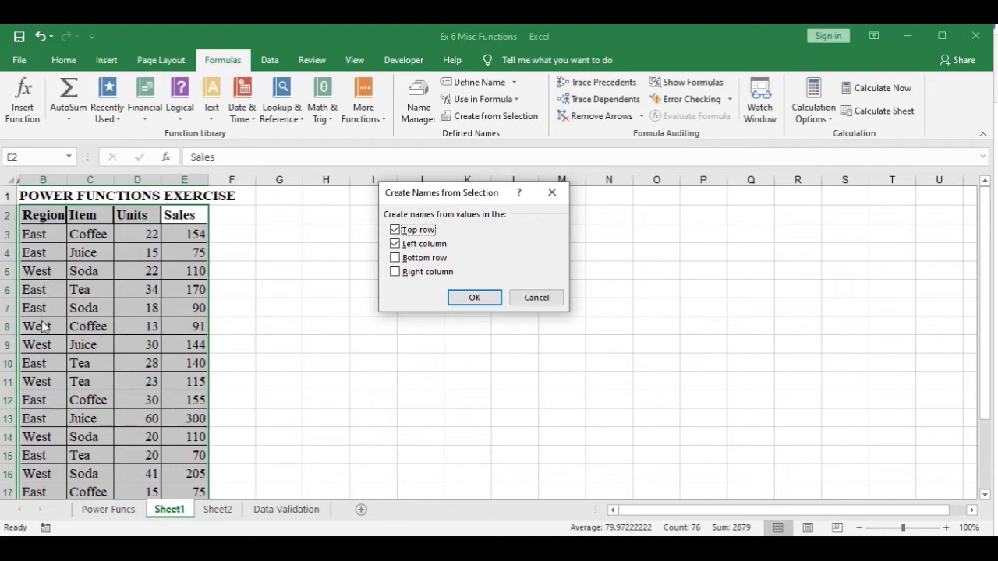
pyautogui.click(395, 244)
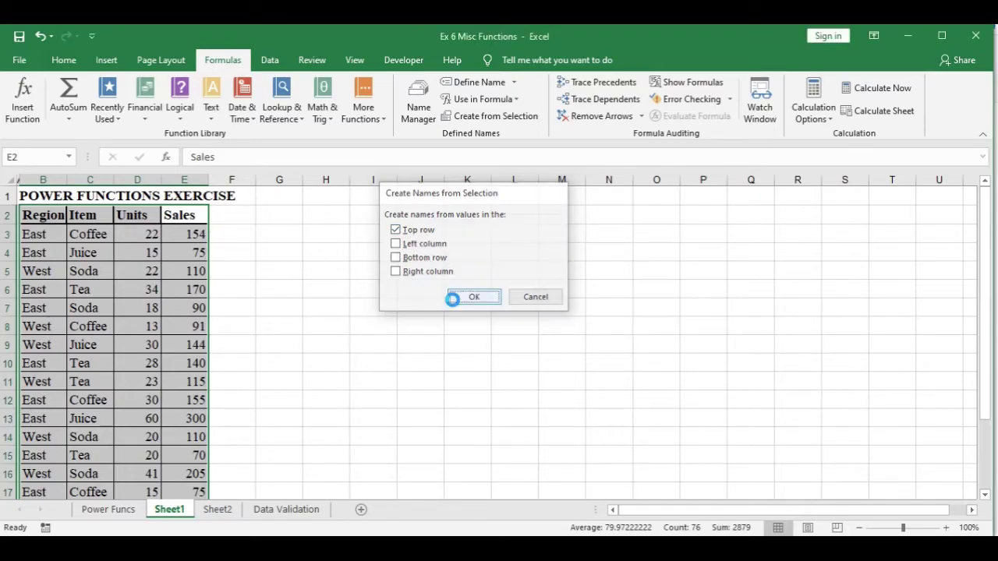
pyautogui.click(460, 299)
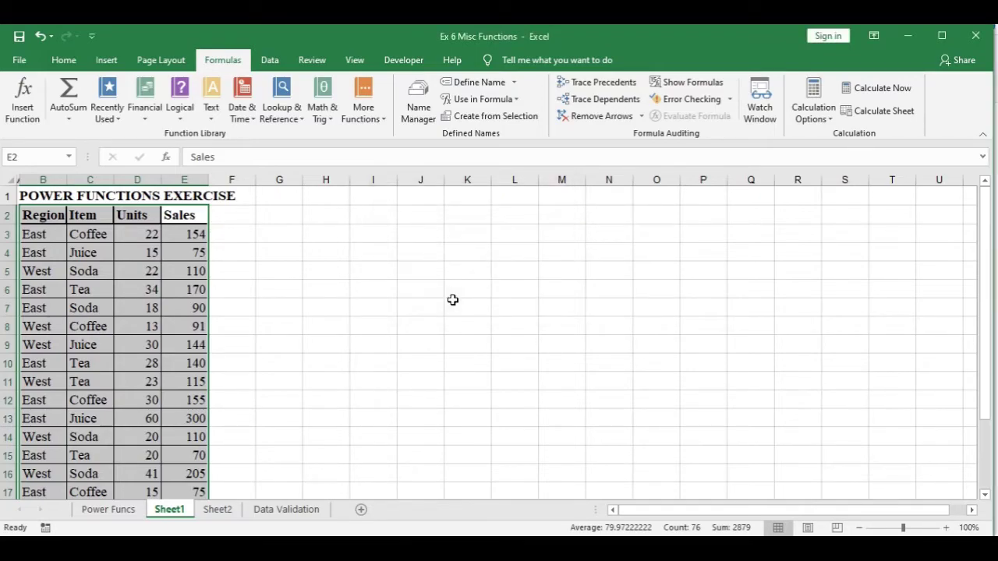
# - Check the list of defined names available in the workbook
pyautogui.click(184, 249)
pyautogui.click(68, 157)
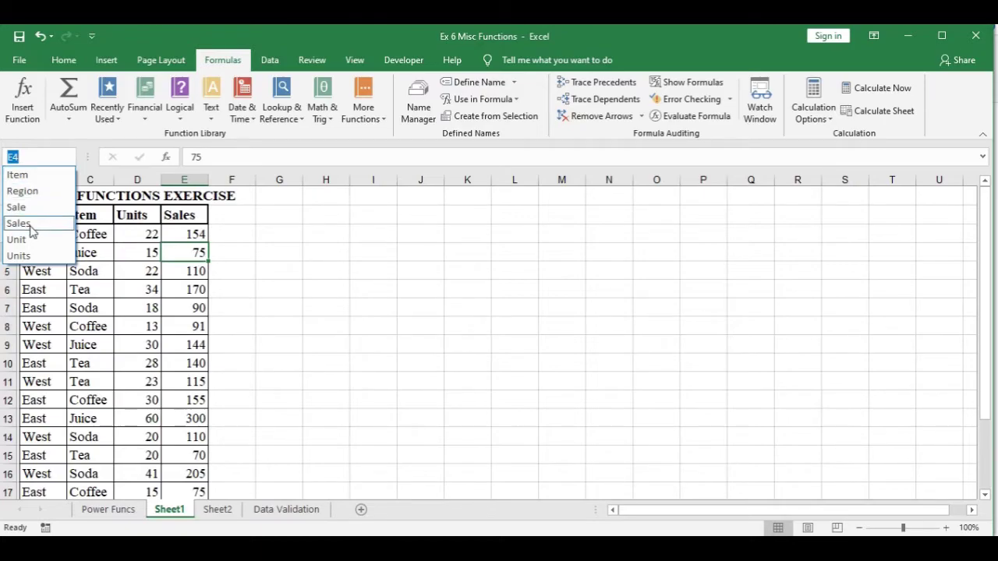
pyautogui.click(255, 266)
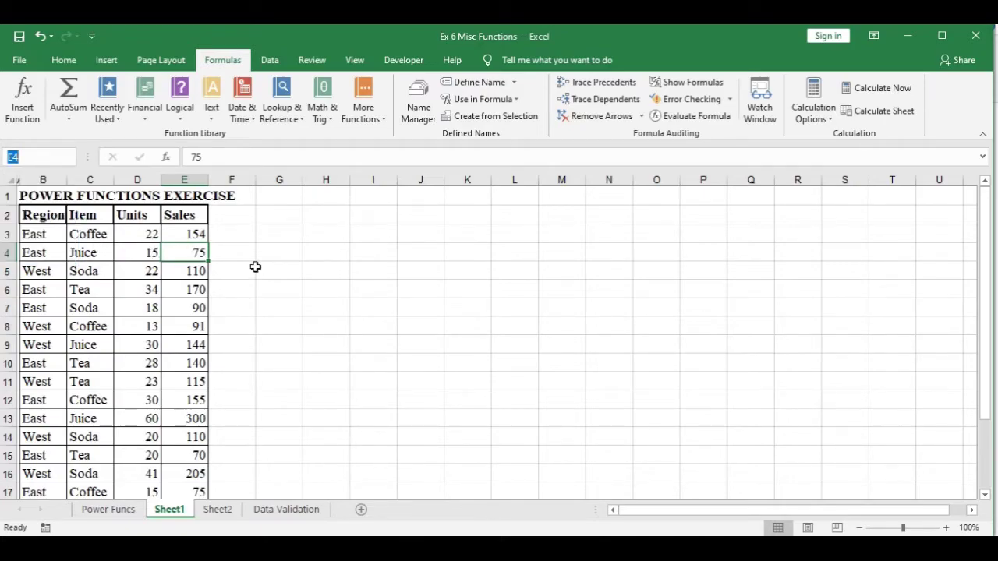
# - Calculate the maximum sales in cell B4 of Sheet2 with a MAX formula over the named range Sale
pyautogui.click(218, 509)
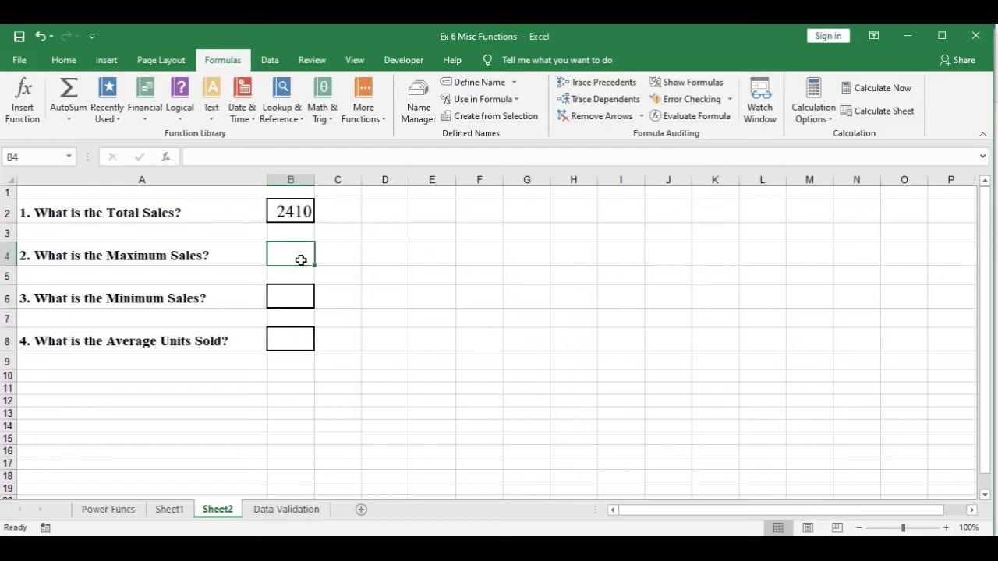
pyautogui.write('=')
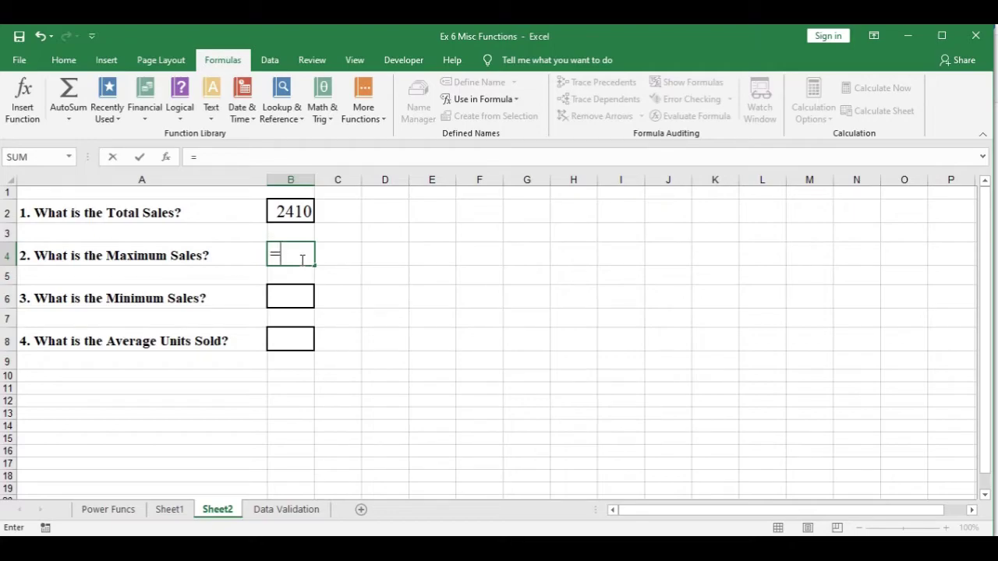
pyautogui.write('max')
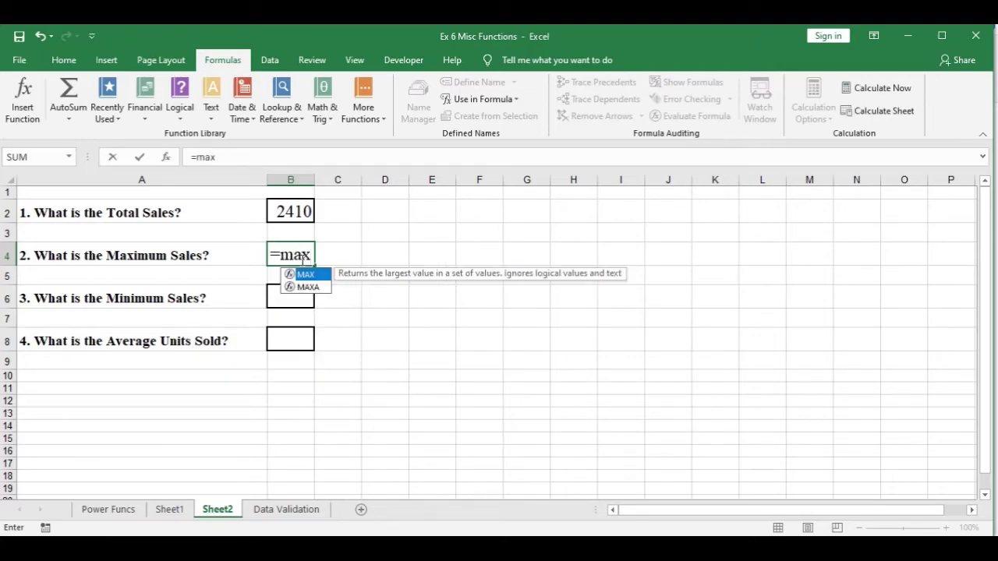
pyautogui.press('Tab')
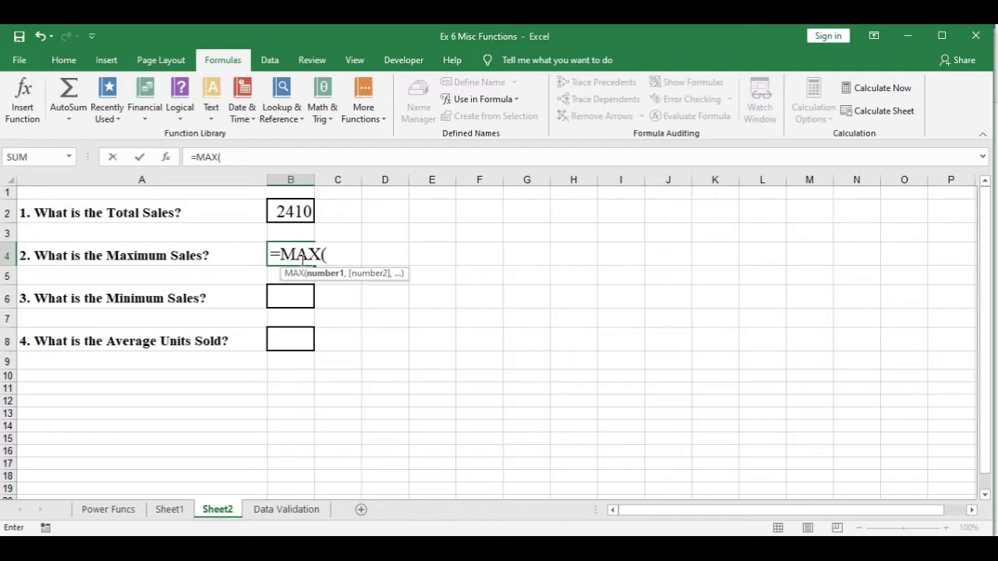
pyautogui.write('sal')
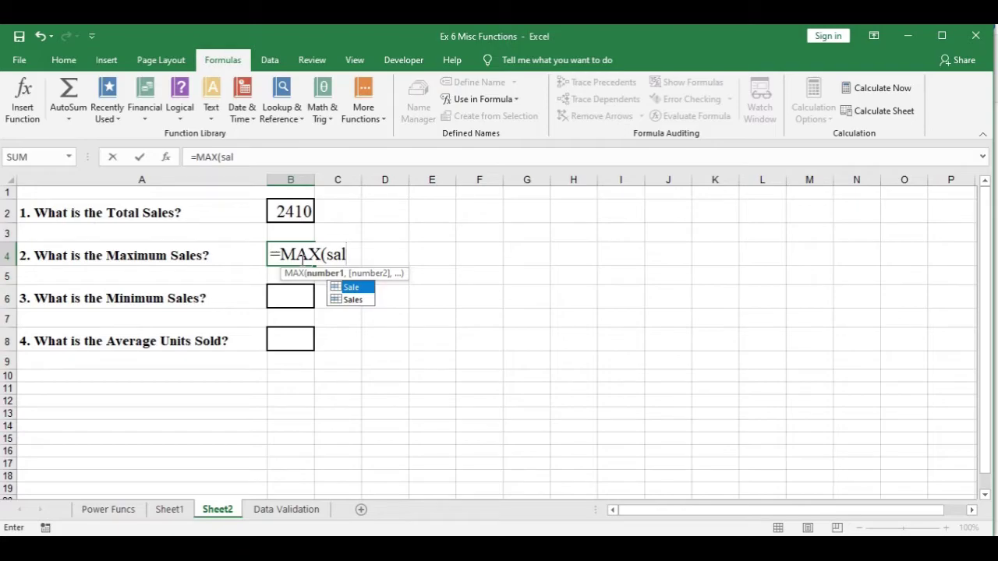
pyautogui.press('Tab')
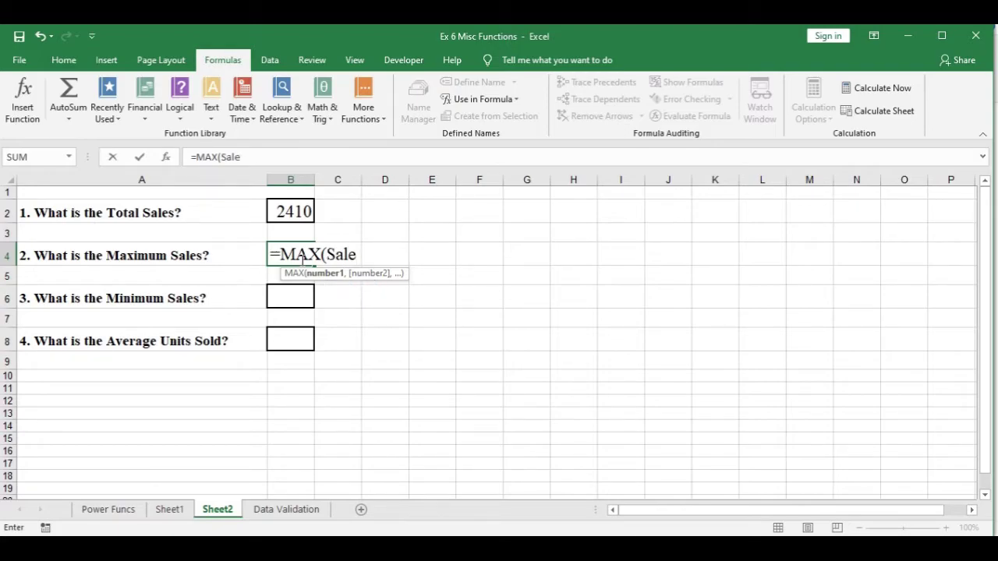
pyautogui.press('Return')
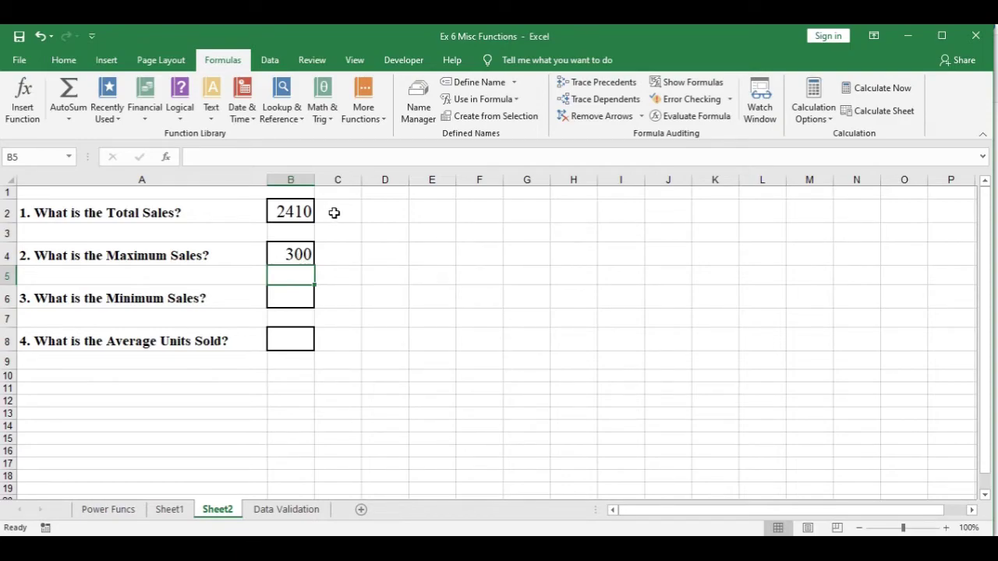
# - Replace the total sales formula in cell B2 with =SUM(Sale), using the named range
pyautogui.click(303, 211)
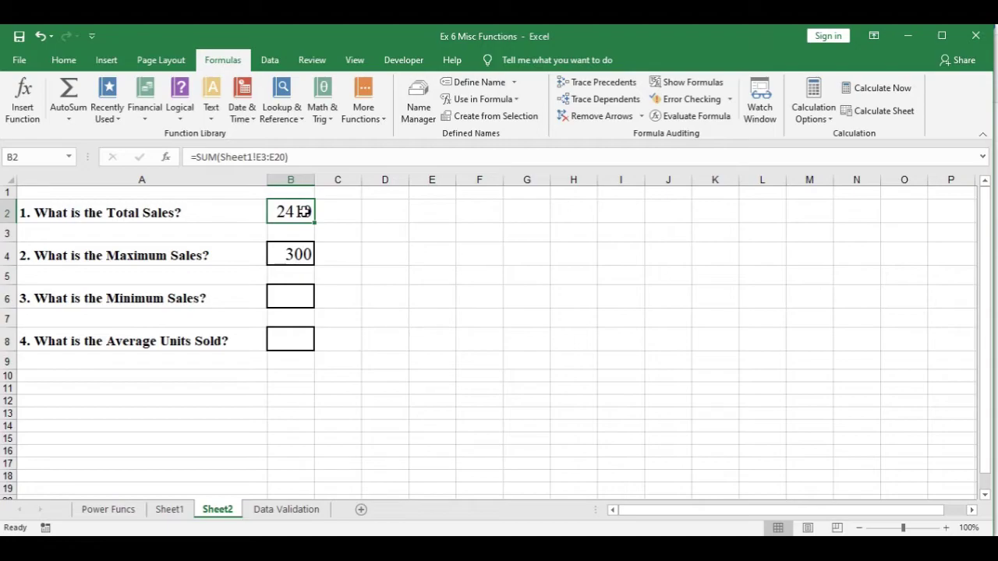
pyautogui.press('Delete')
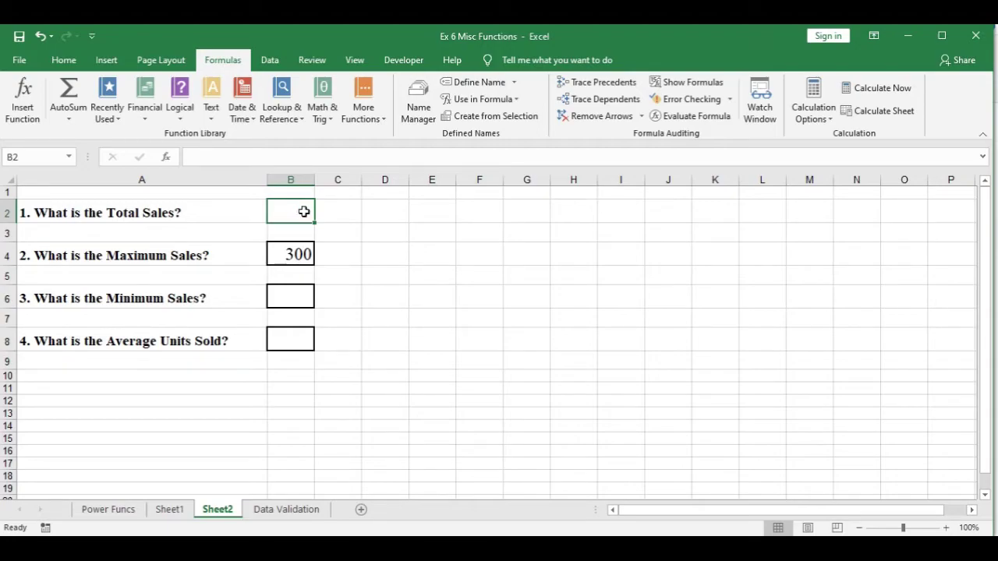
pyautogui.write('=SUM(')
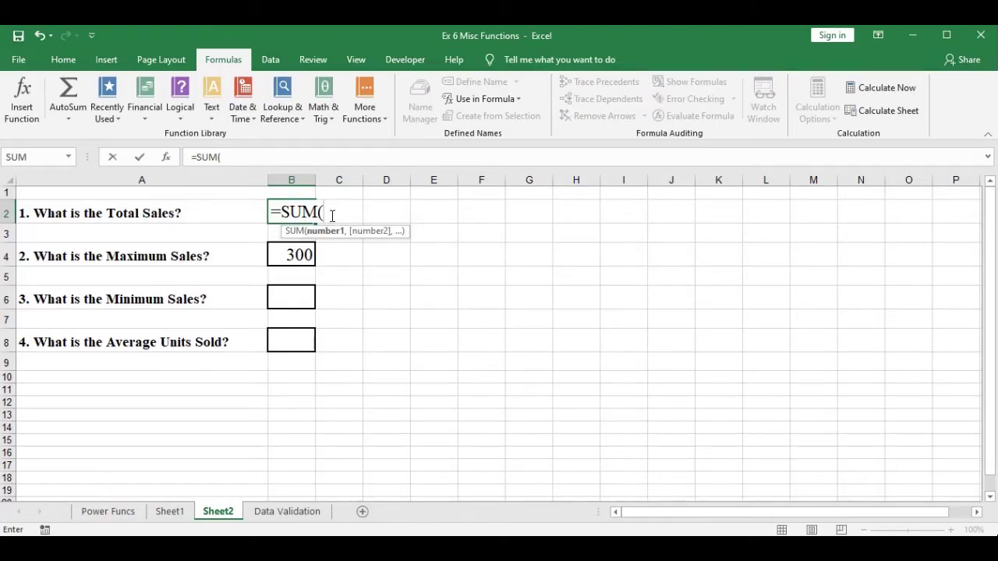
pyautogui.write('sale')
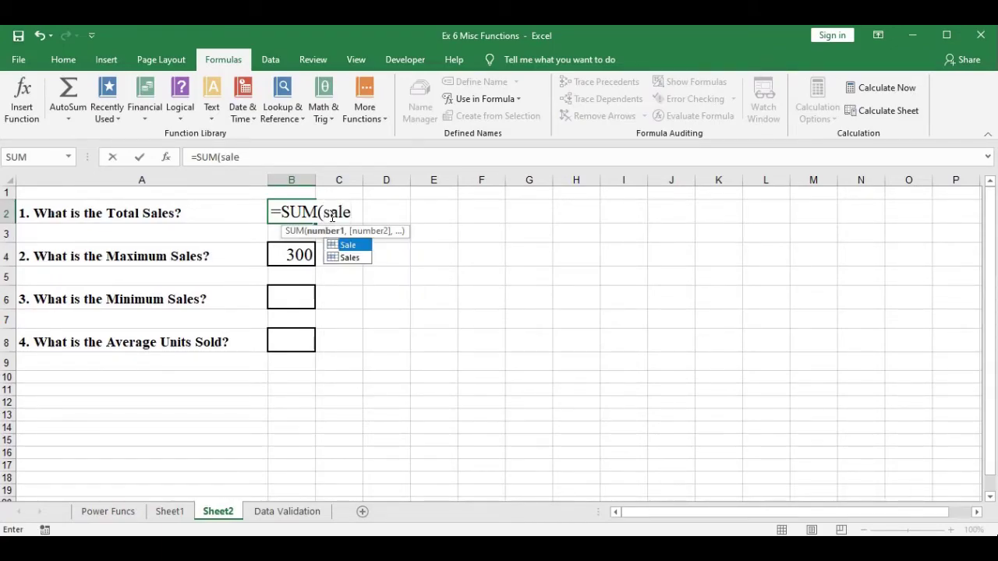
pyautogui.press('Tab')
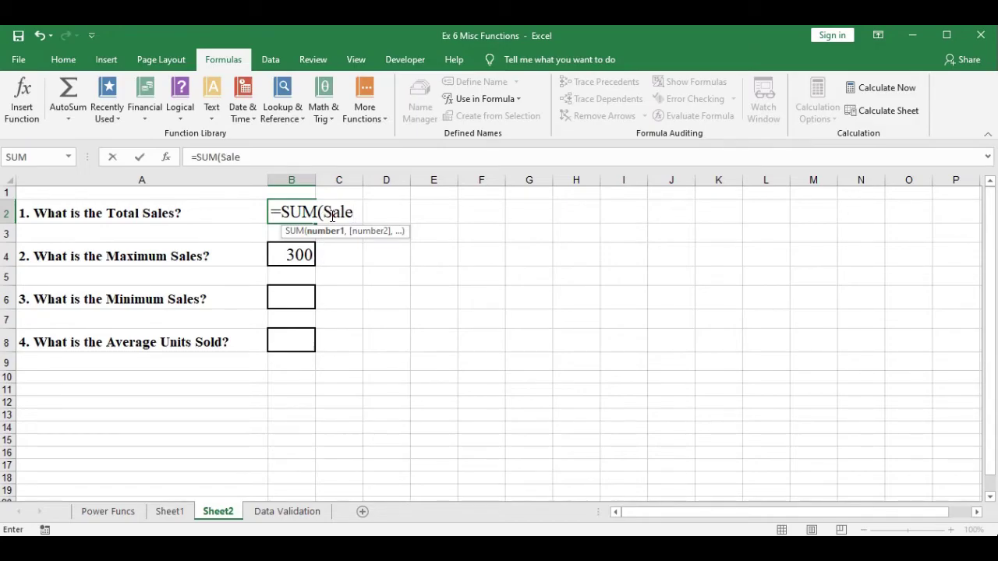
pyautogui.write(')')
pyautogui.press('Return')
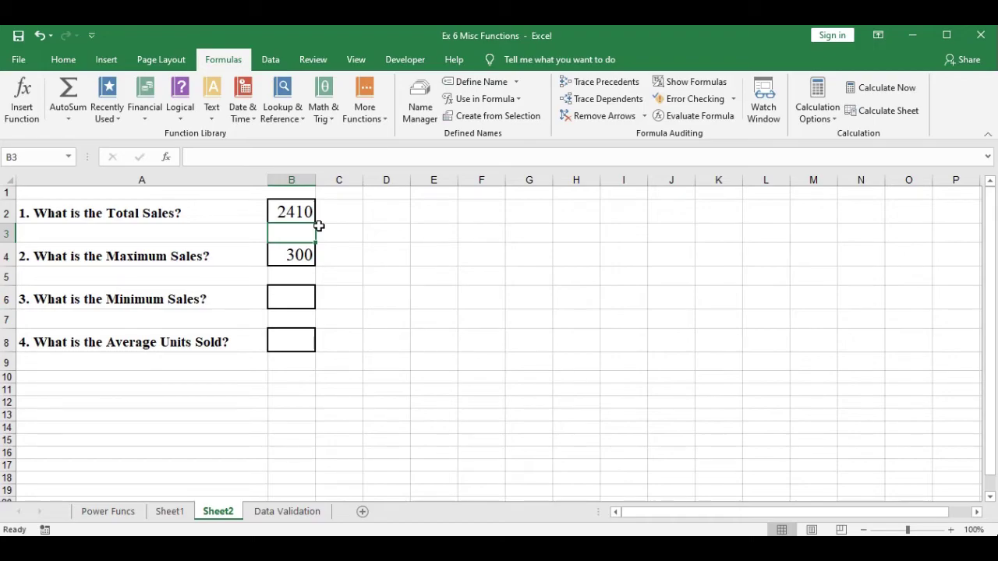
# - Calculate the minimum sales in cell B6 with a MIN formula over the named range Sale
pyautogui.click(299, 298)
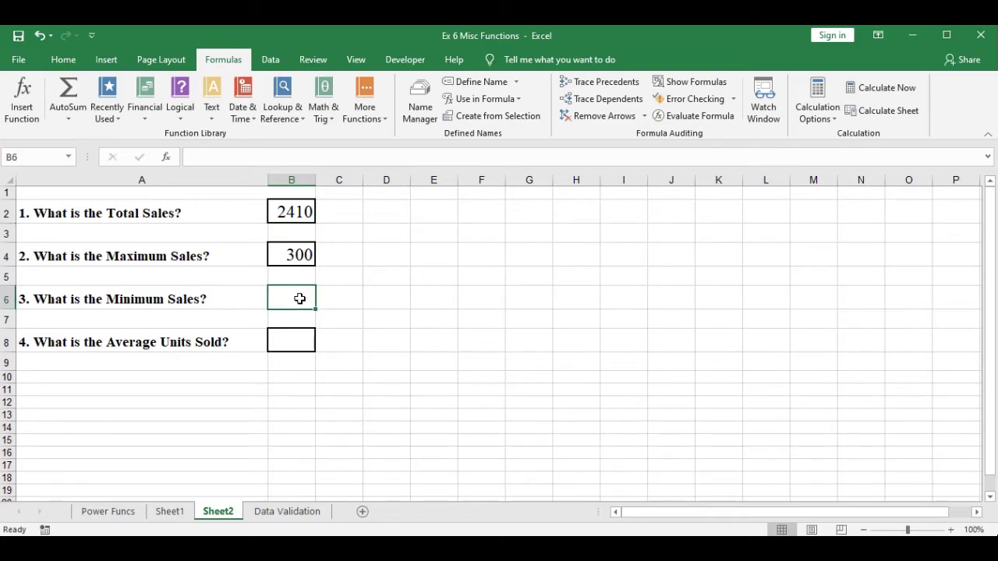
pyautogui.write('=,in')
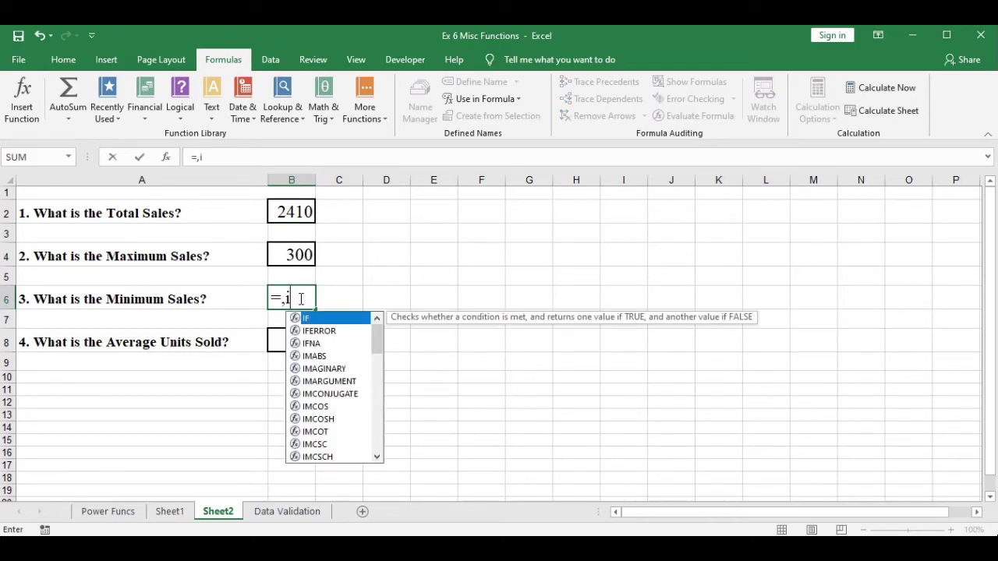
pyautogui.press('BackSpace')
pyautogui.press('BackSpace')
pyautogui.press('BackSpace')
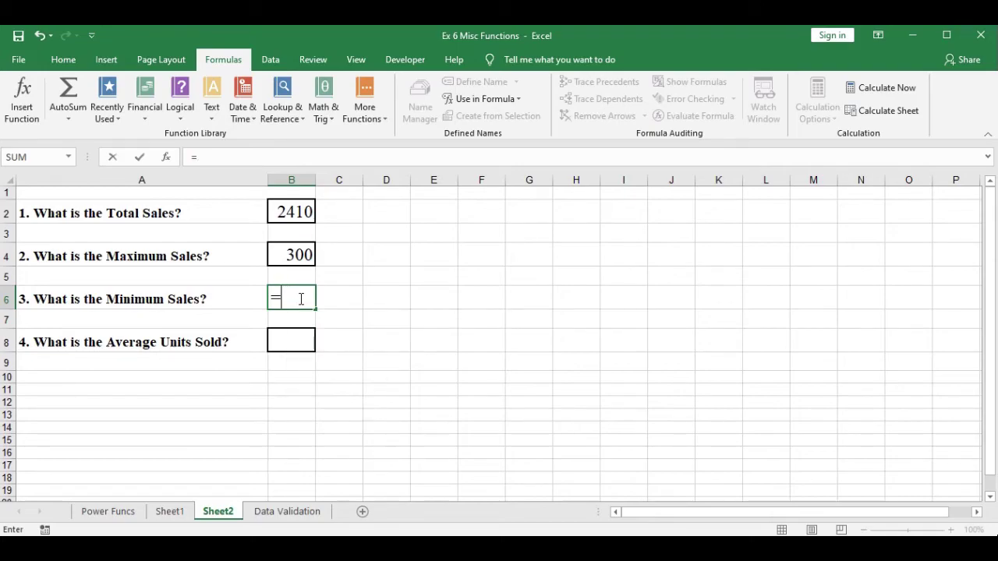
pyautogui.write('min')
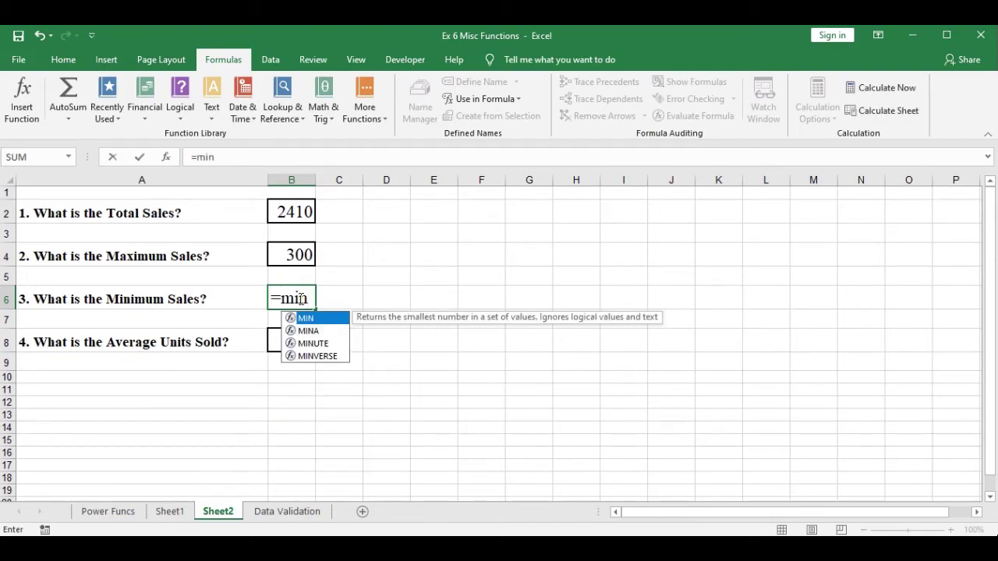
pyautogui.press('Tab')
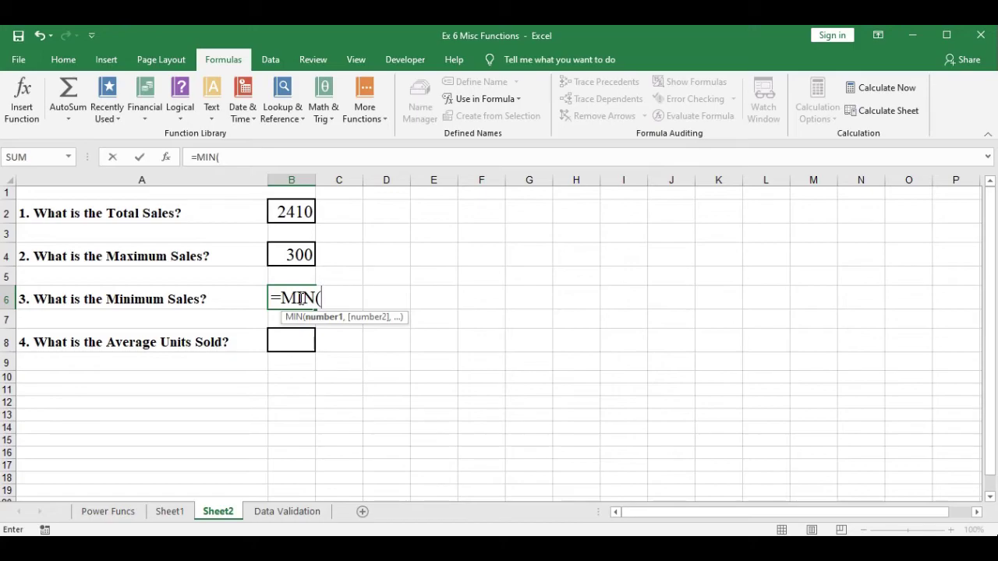
pyautogui.write('sale')
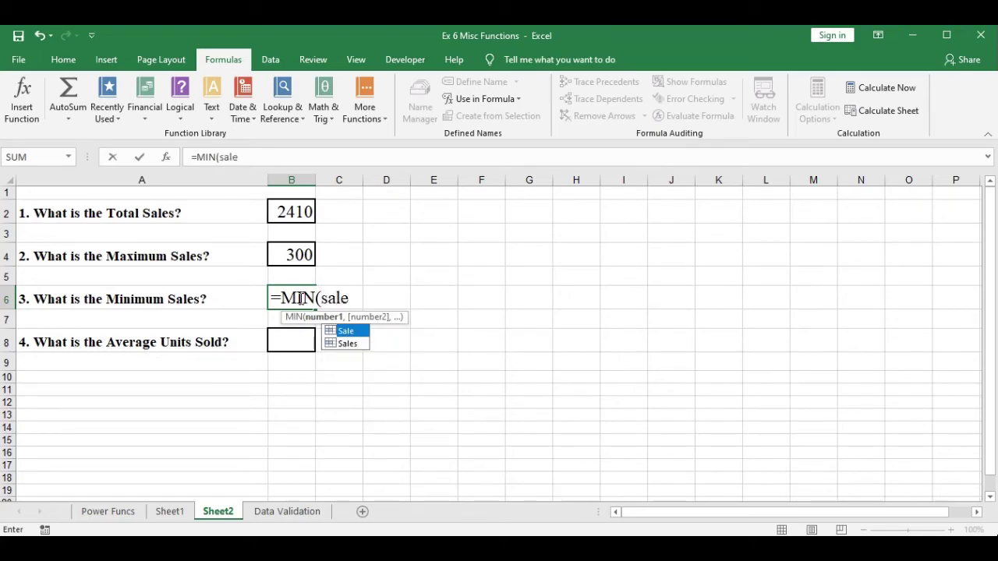
pyautogui.press('Tab')
pyautogui.press('Return')
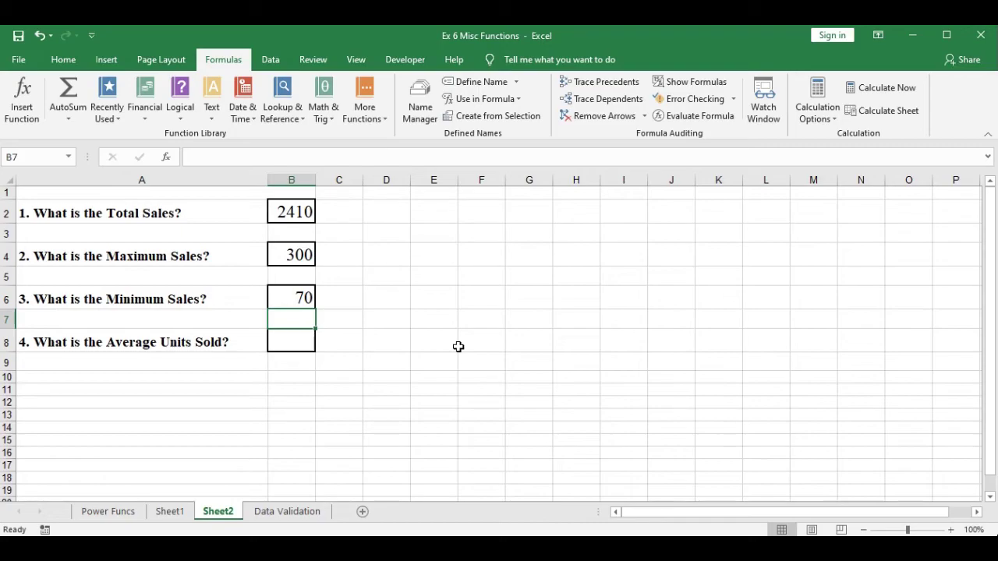
# - Calculate the average units sold in cell B8 with the formula =AVERAGE(Unit)
pyautogui.click(306, 345)
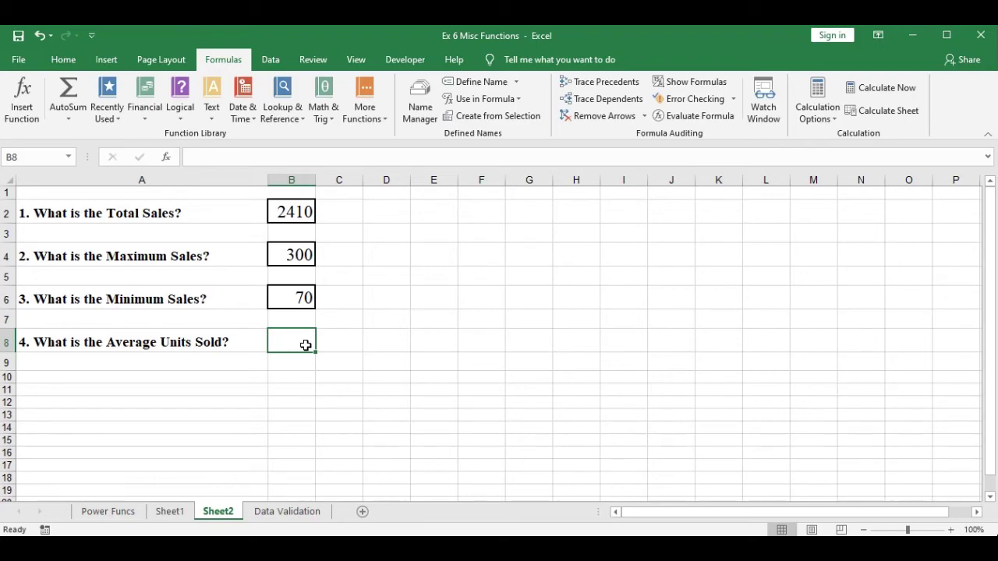
pyautogui.write('=')
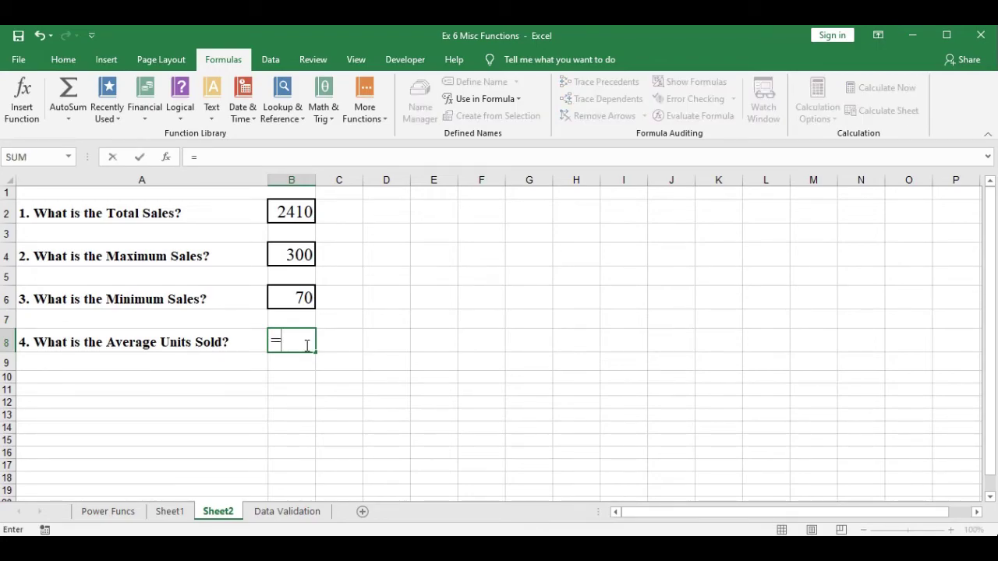
pyautogui.write('avera')
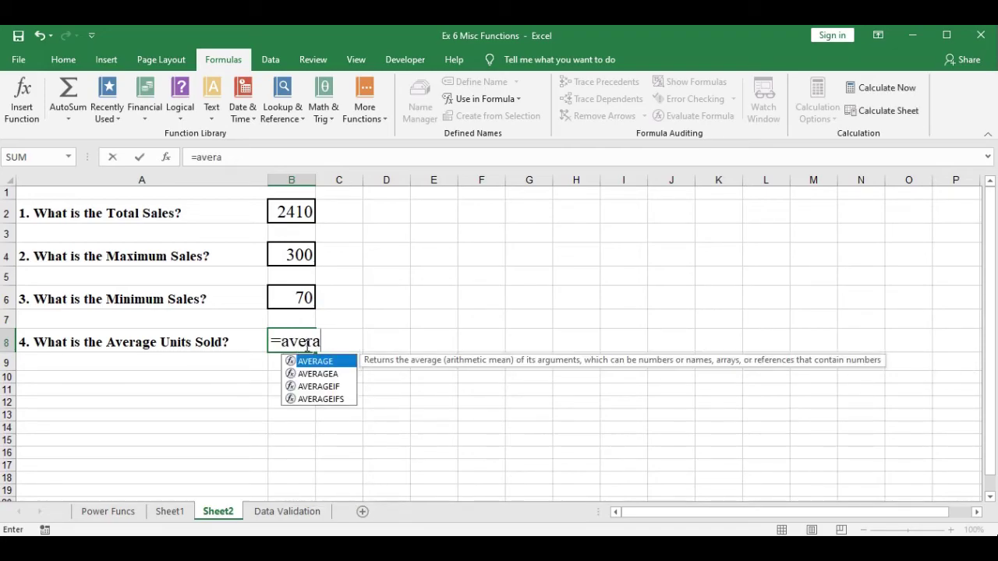
pyautogui.press('Tab')
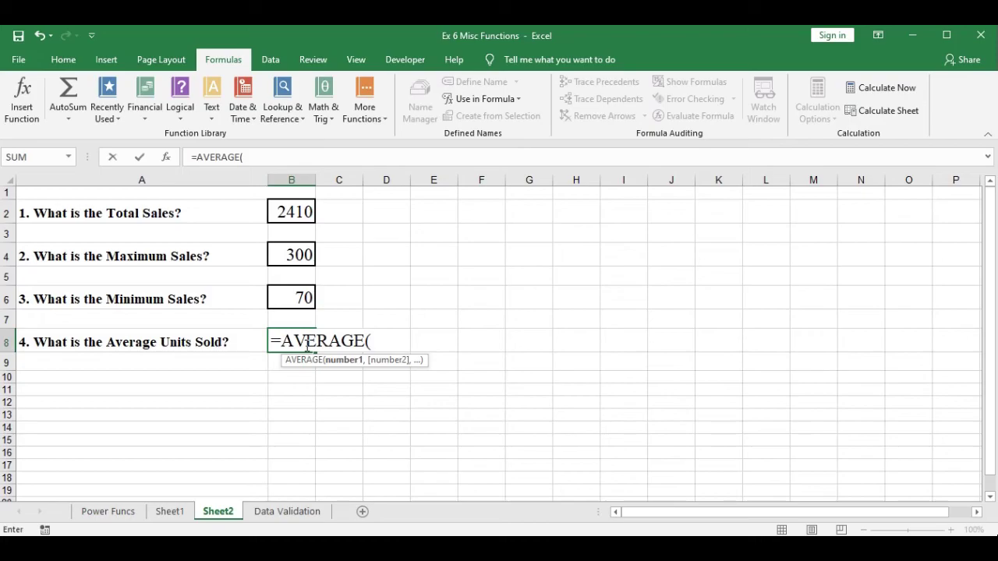
pyautogui.write('unit')
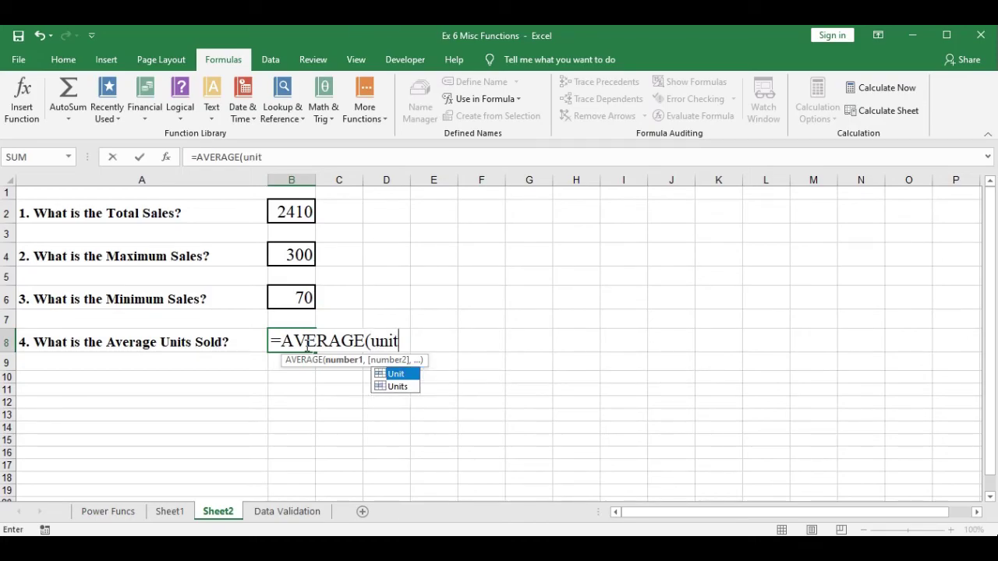
pyautogui.press('Tab')
pyautogui.write(')')
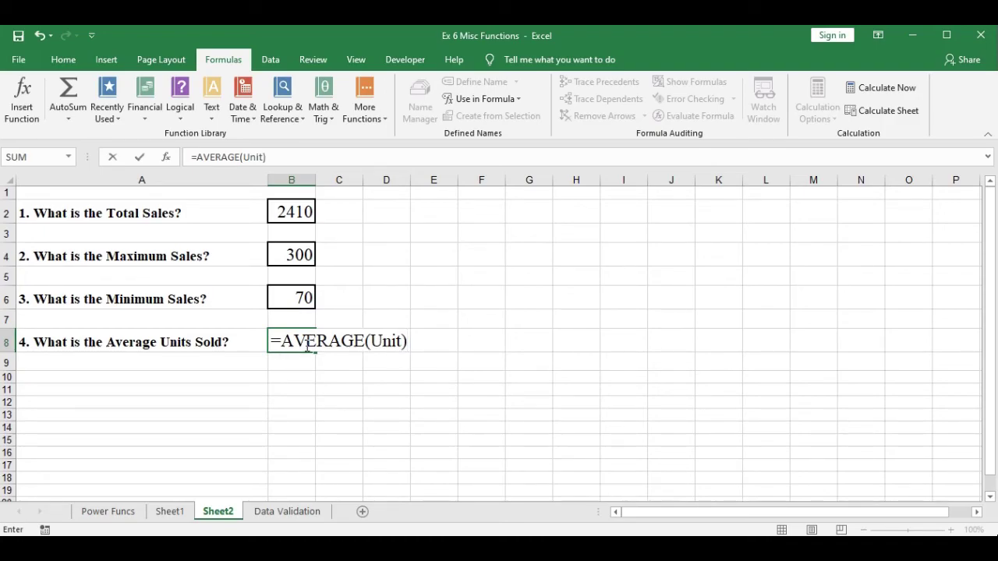
pyautogui.press('Return')
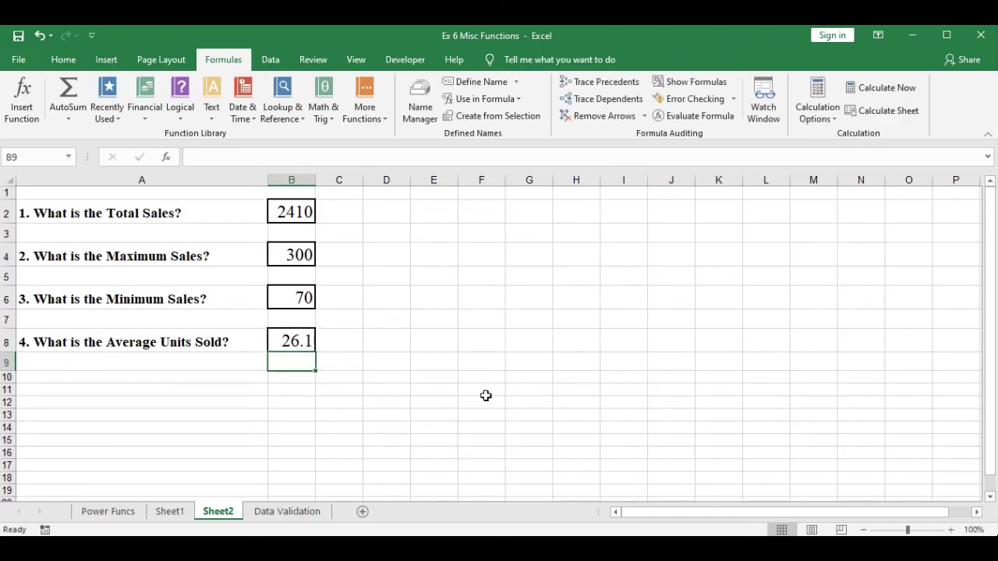